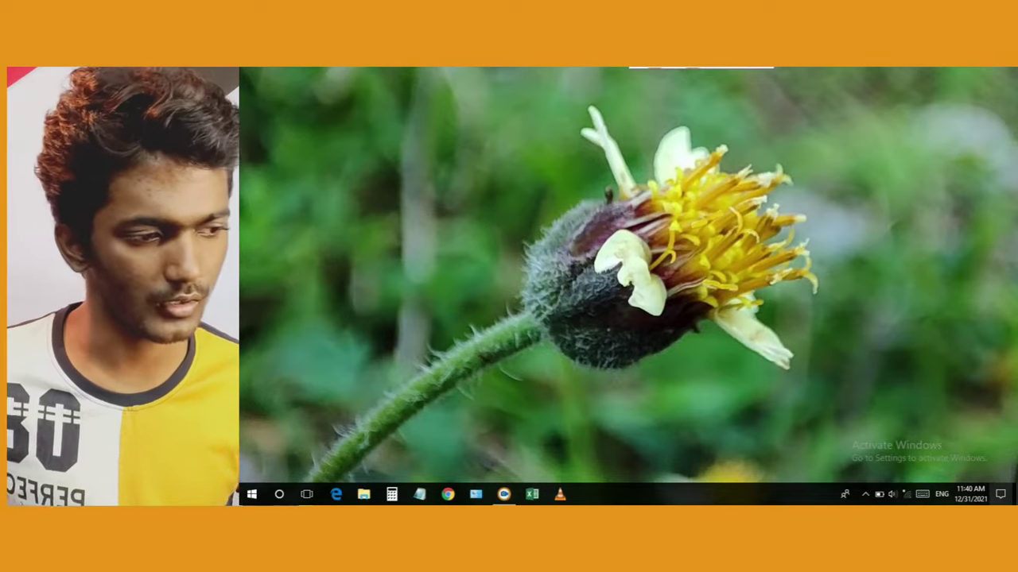
# Cycle the screen brightness through its preset levels to 50% and try the Night light toggle
pyautogui.press('super+a')
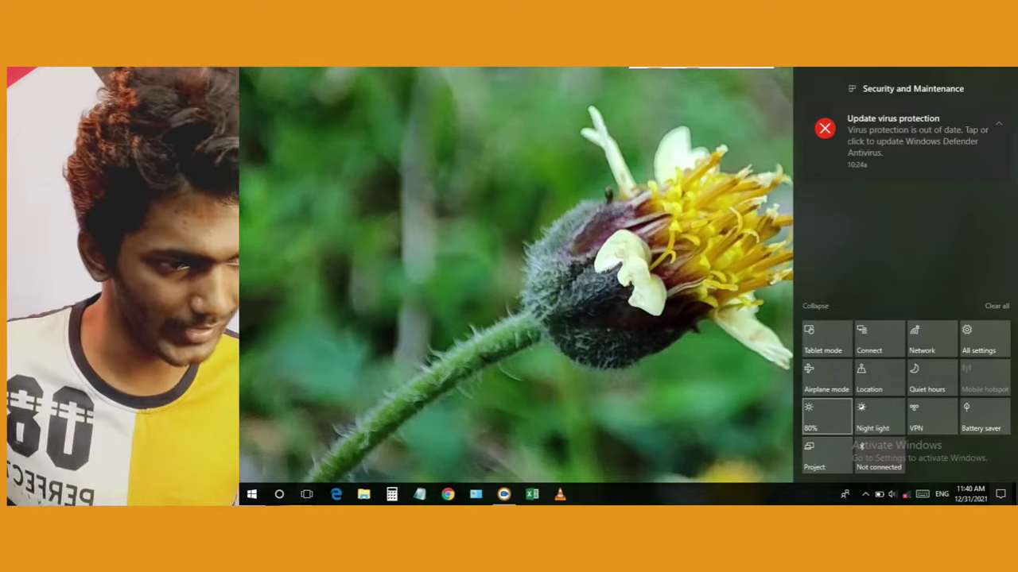
pyautogui.press('Return')
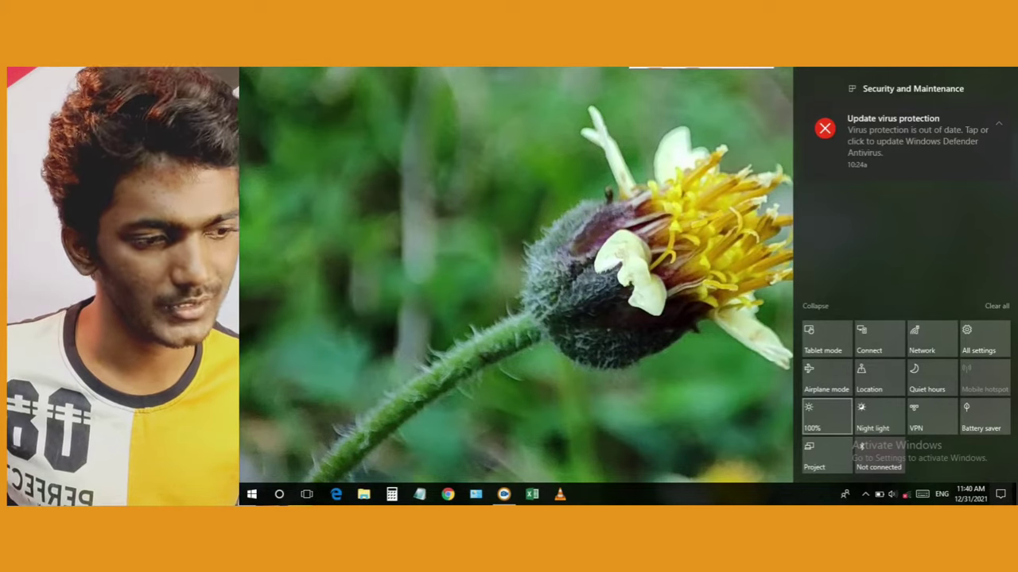
pyautogui.press('Return')
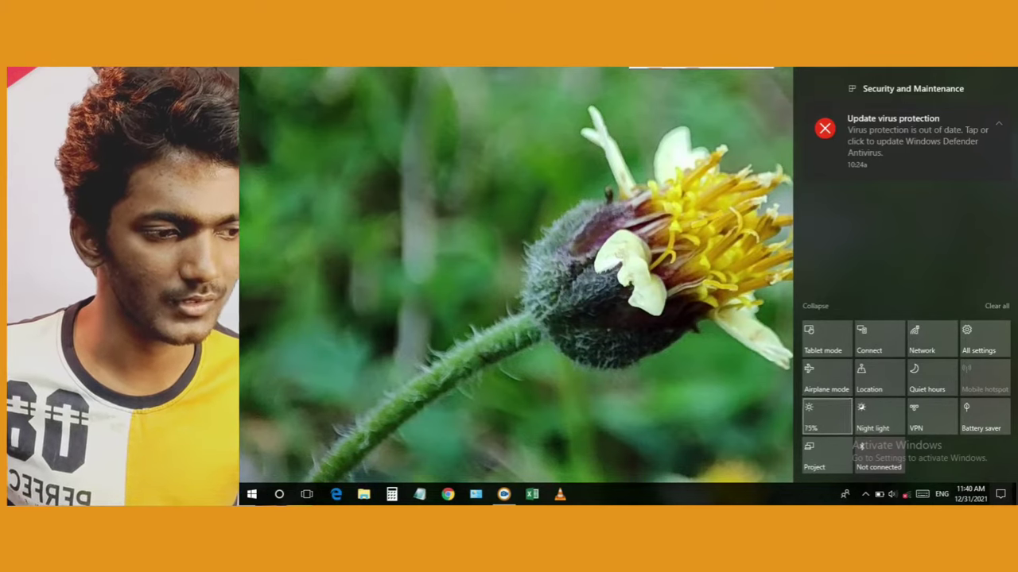
pyautogui.press('Return')
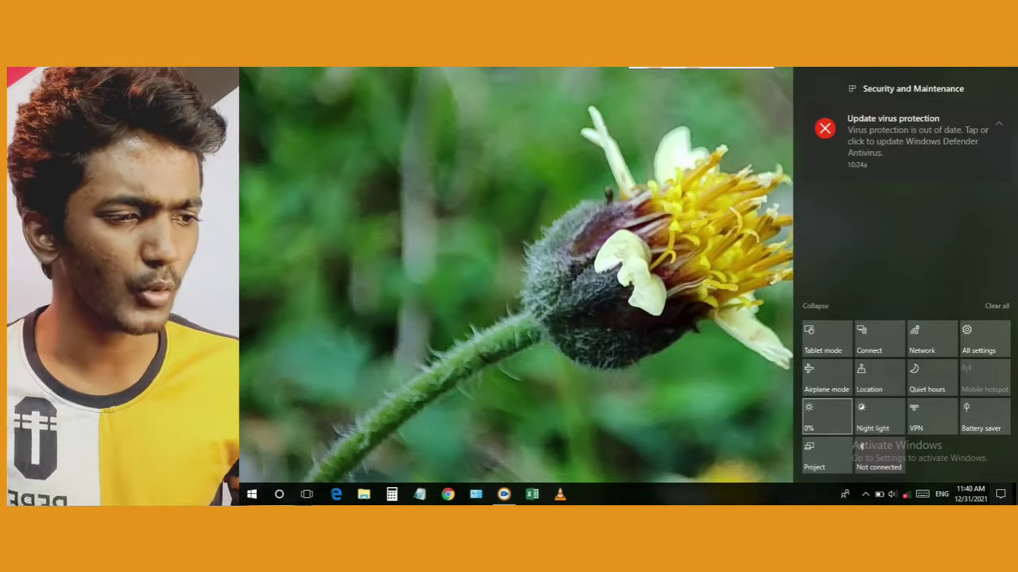
pyautogui.click(827, 418)
pyautogui.click(827, 417)
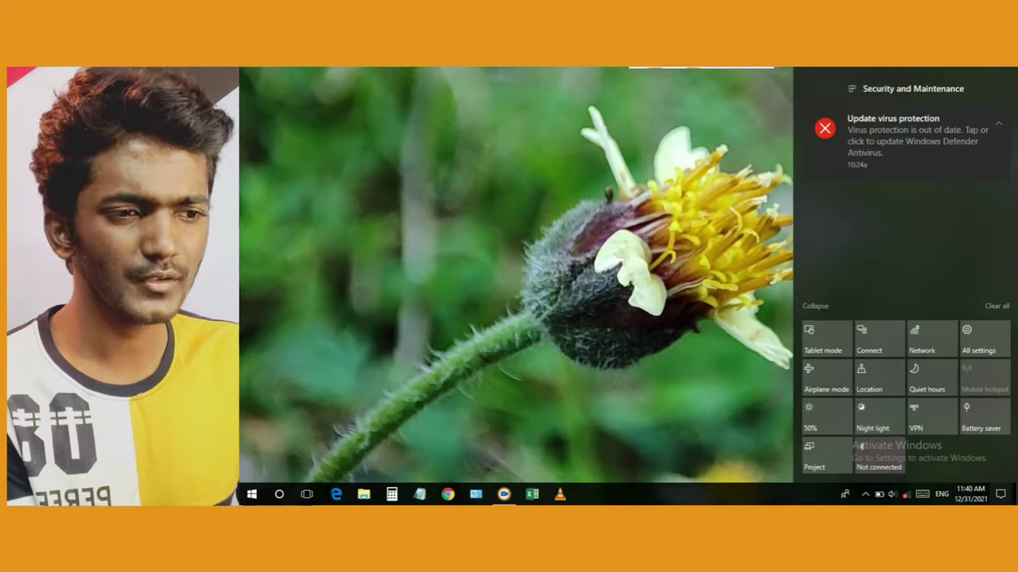
pyautogui.click(827, 417)
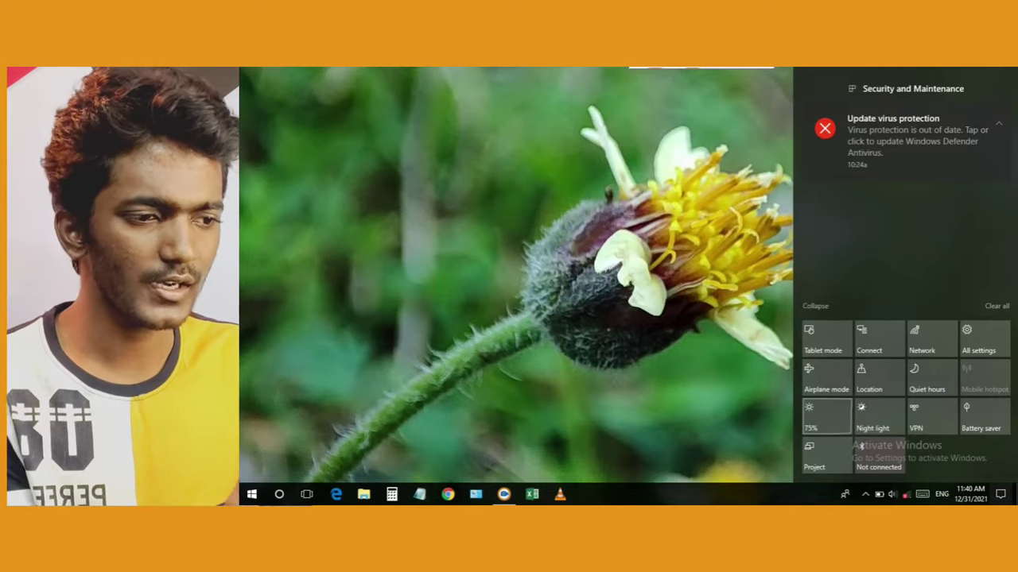
pyautogui.click(827, 418)
pyautogui.click(827, 417)
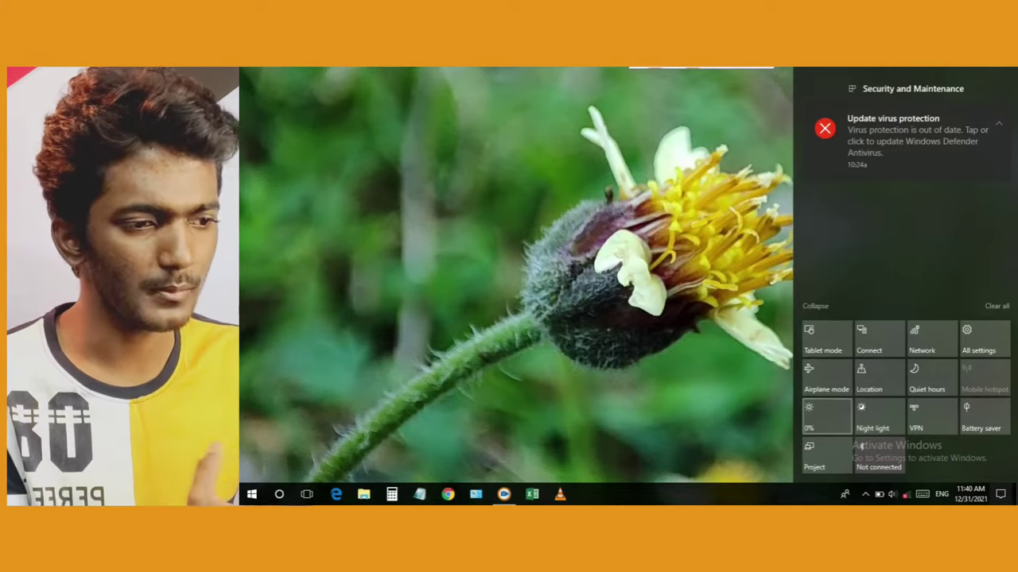
pyautogui.click(827, 417)
pyautogui.click(827, 417)
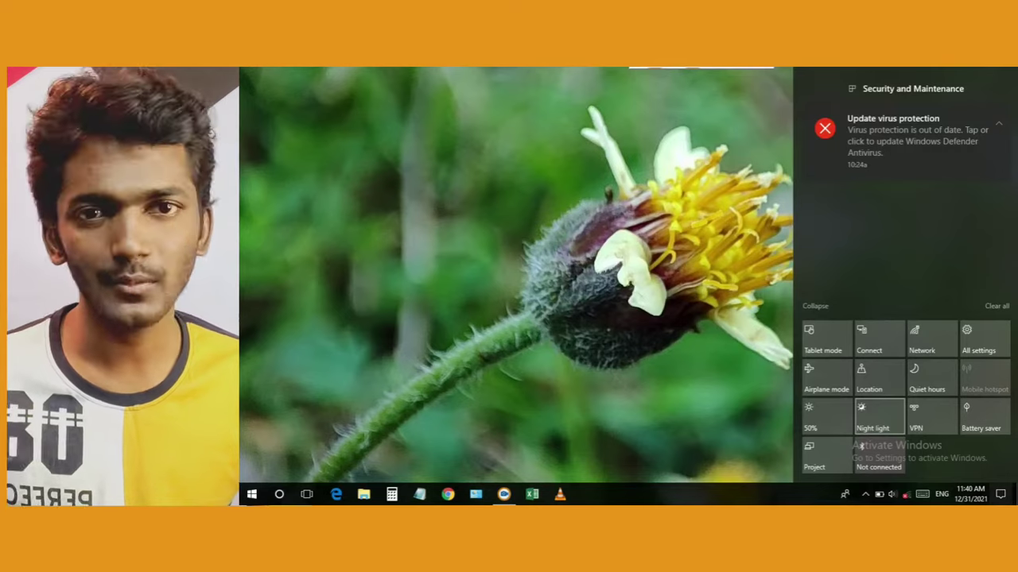
pyautogui.click(861, 436)
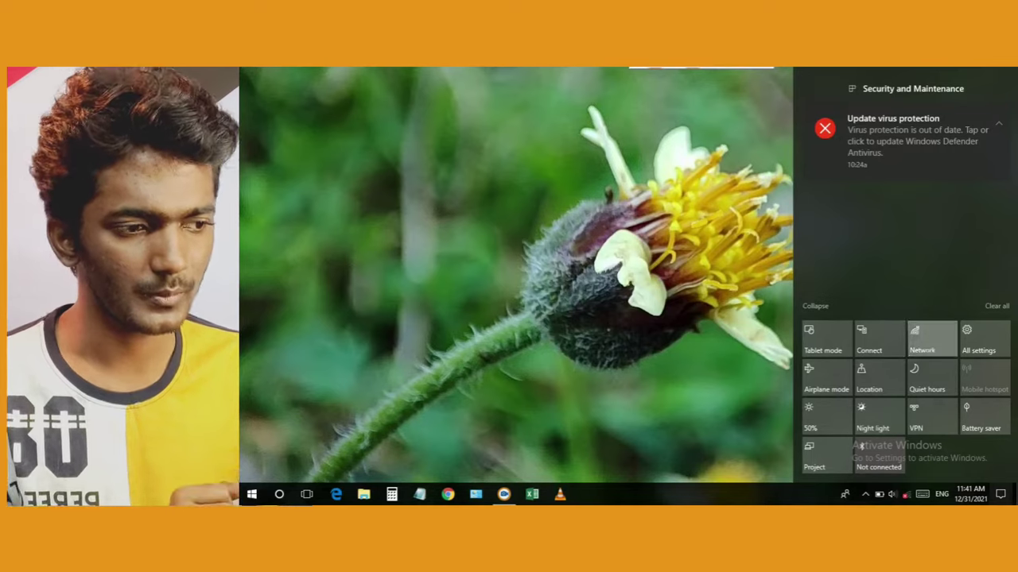
# Display the available Wi-Fi networks, toggle Wi-Fi several times, and dismiss the network list
pyautogui.click(922, 338)
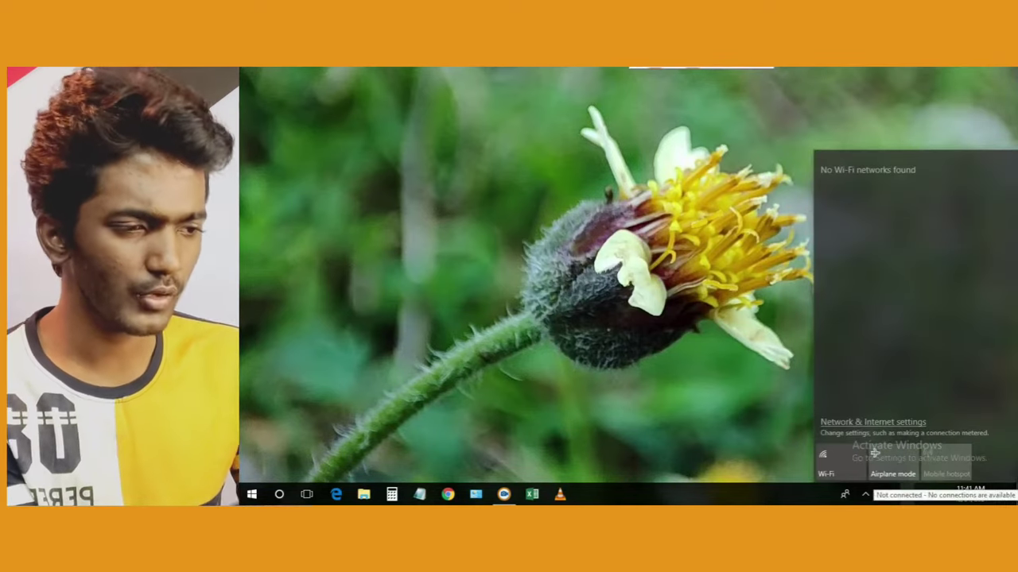
pyautogui.click(906, 495)
pyautogui.click(906, 495)
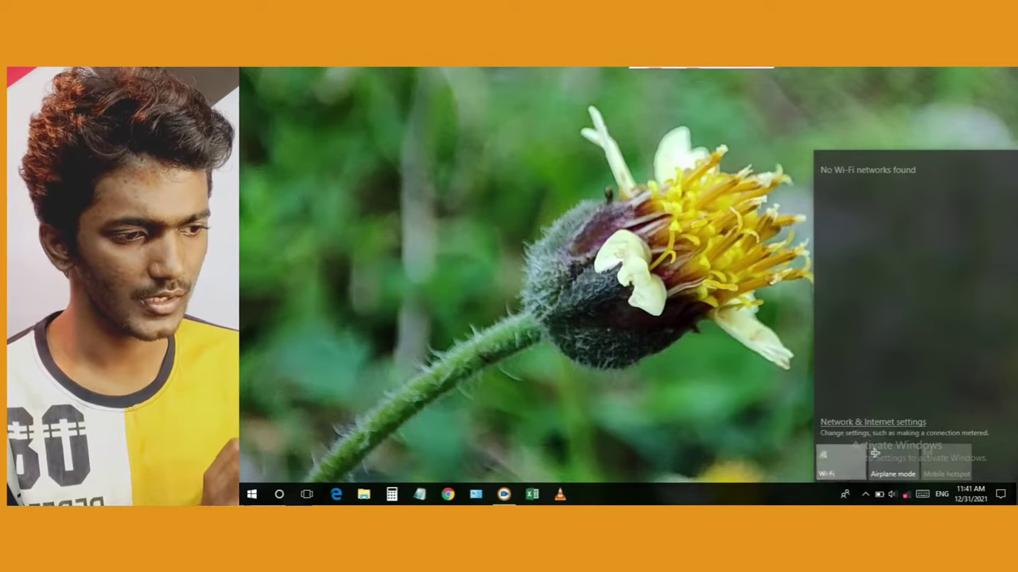
pyautogui.click(841, 459)
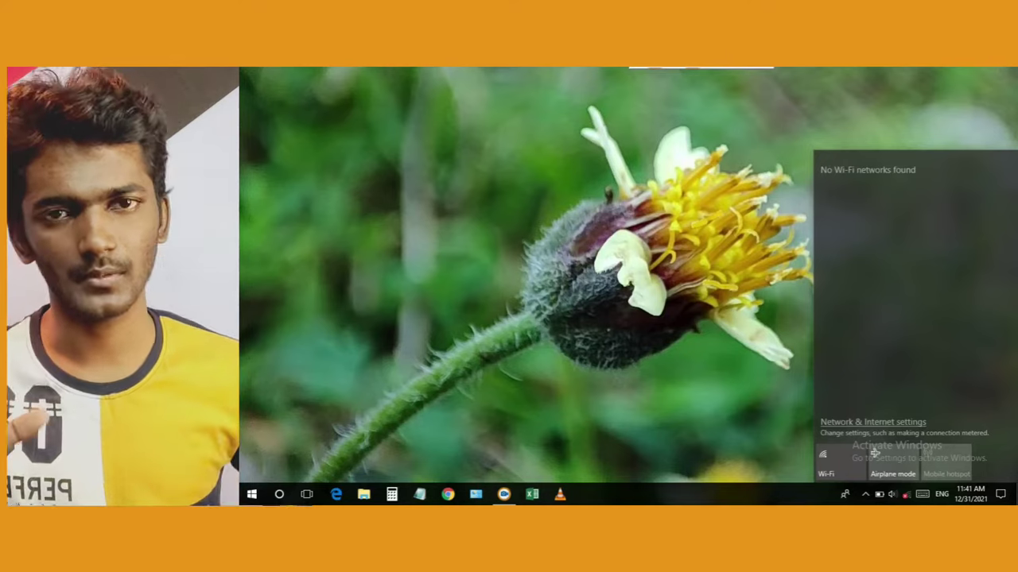
pyautogui.click(834, 460)
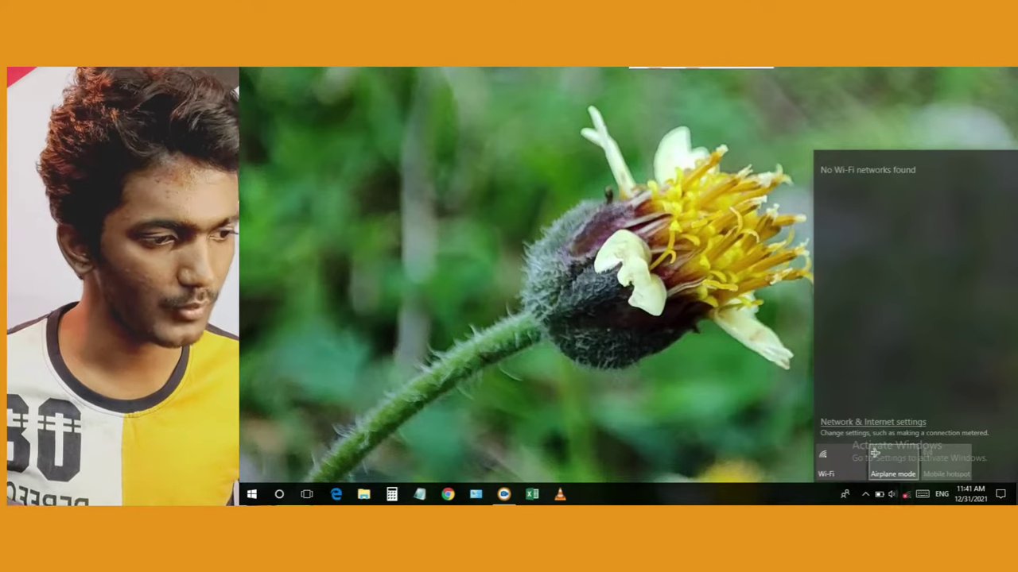
pyautogui.click(834, 459)
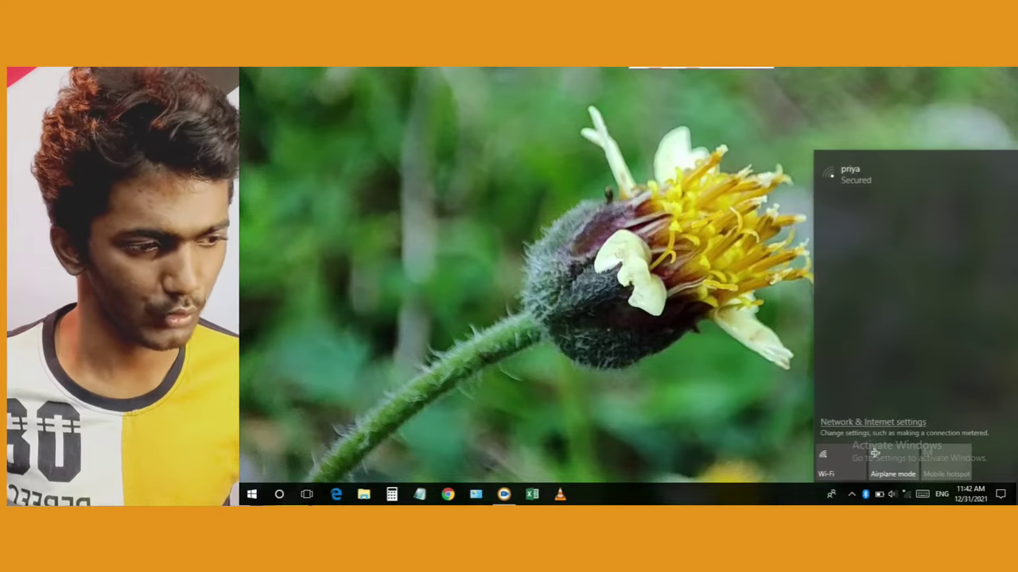
pyautogui.press('Escape')
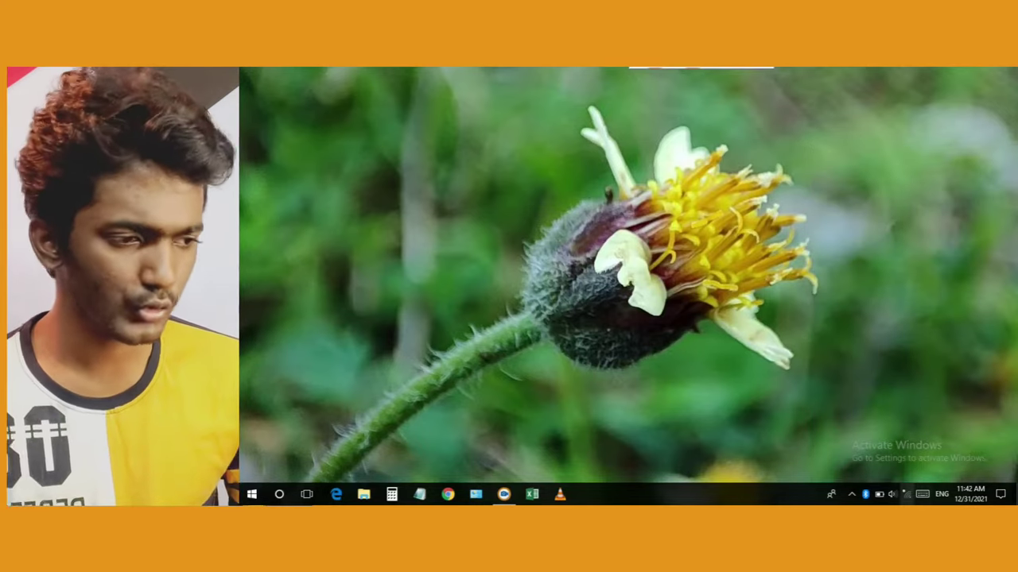
# Turn off Bluetooth from the quick actions and check the Start menu
pyautogui.press('super+a')
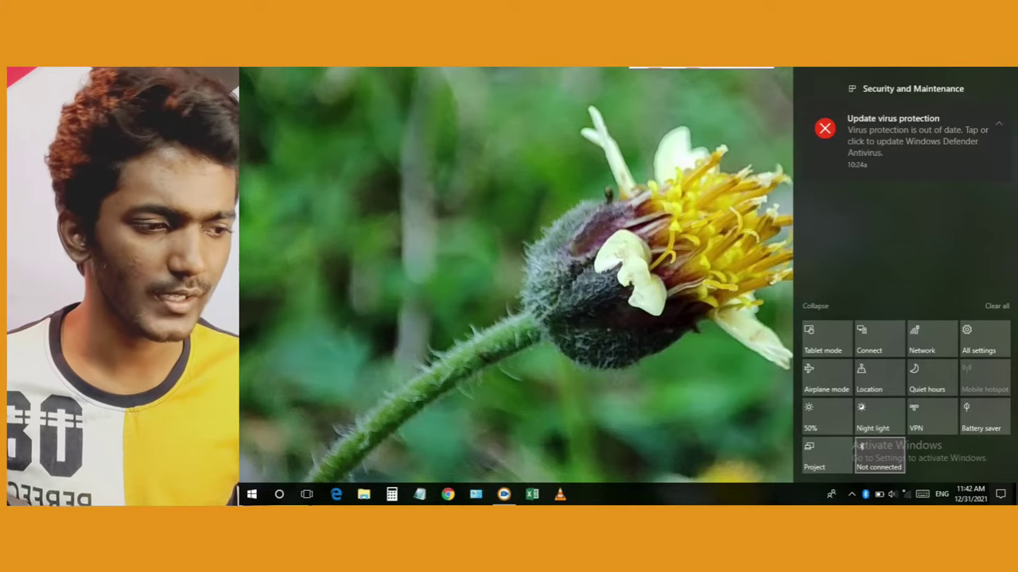
pyautogui.click(878, 455)
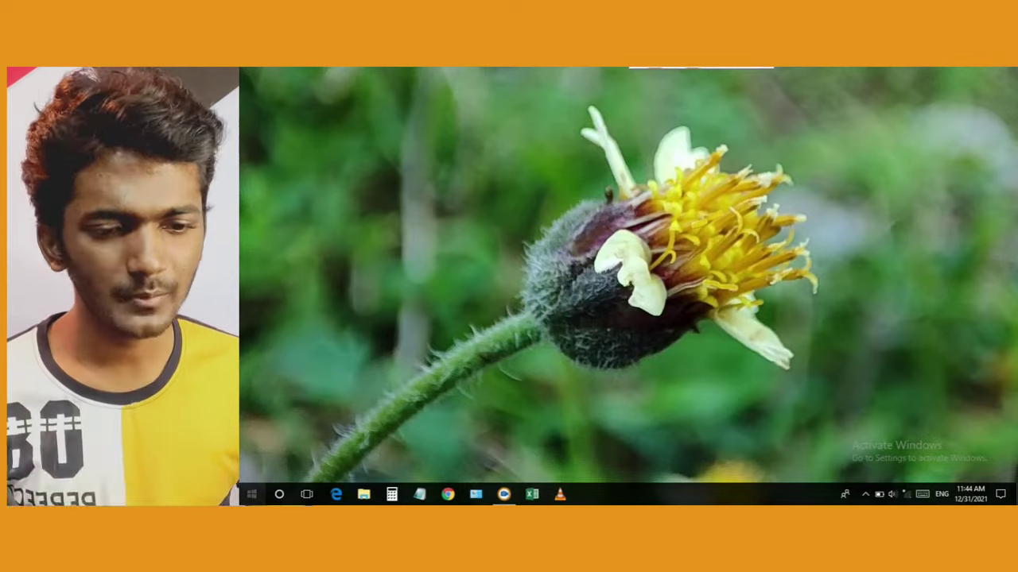
pyautogui.press('super')
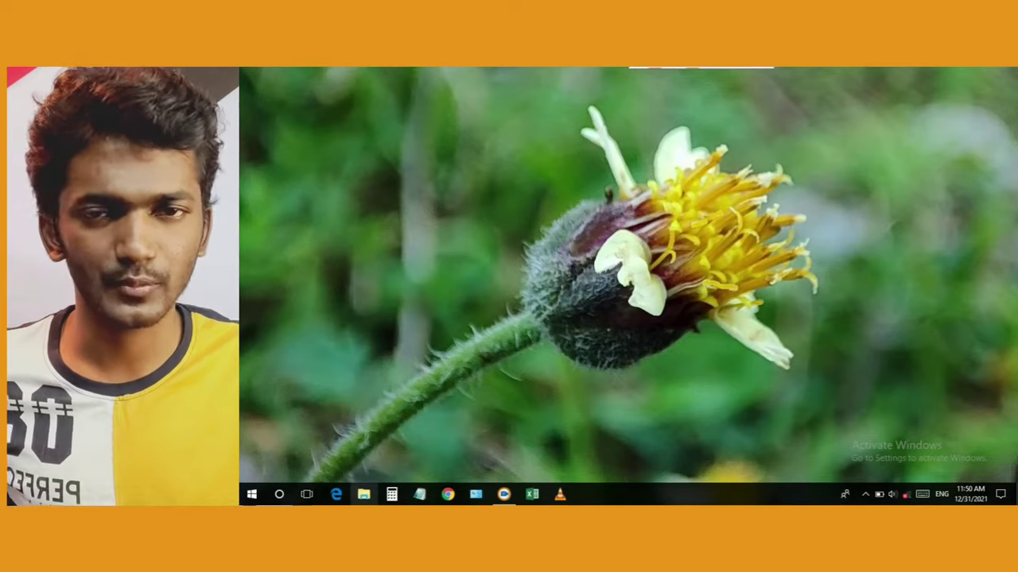
# Browse to the Network location in File Explorer, and minimize and restore its window
pyautogui.click(364, 494)
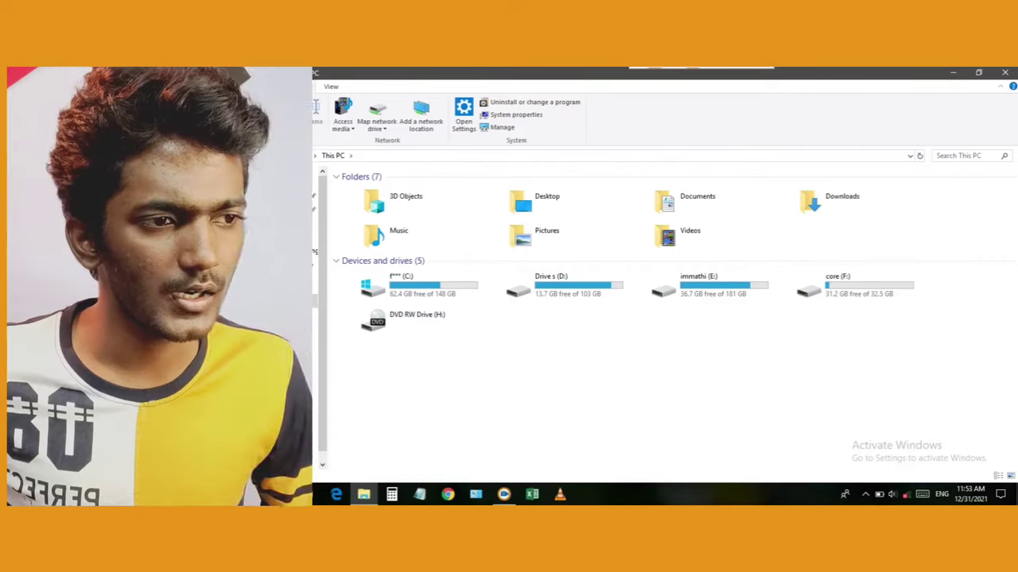
pyautogui.click(277, 463)
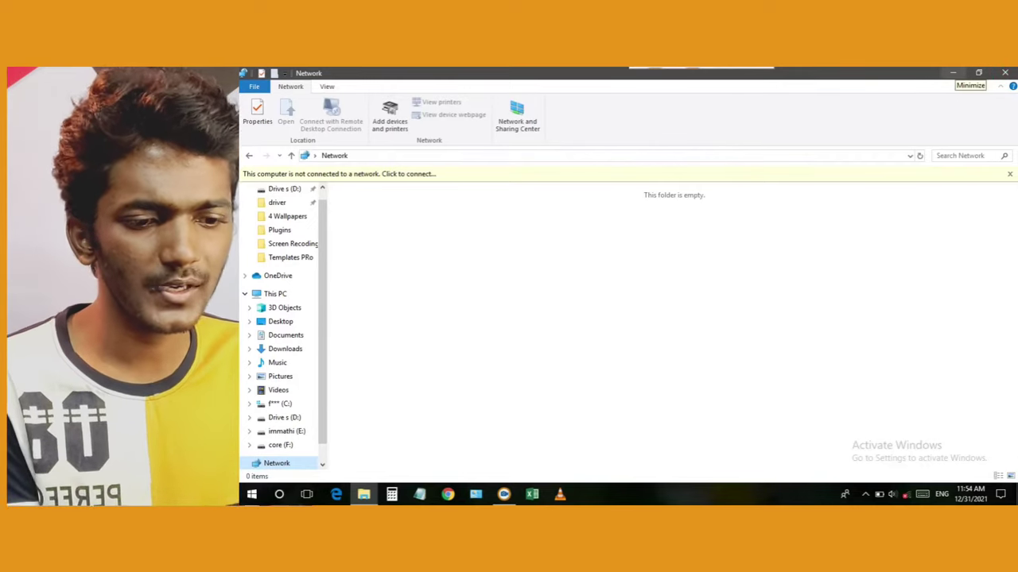
pyautogui.click(952, 72)
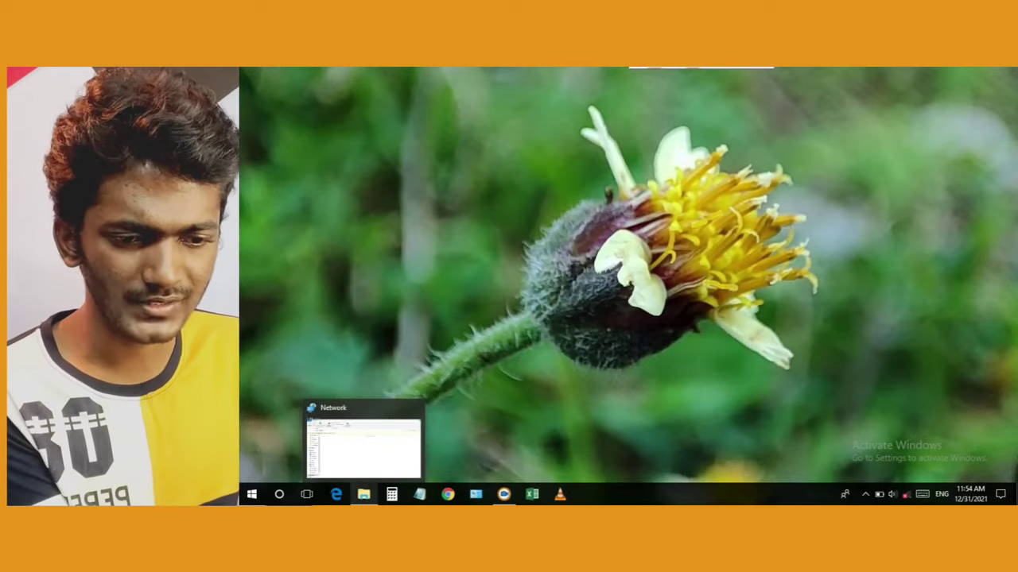
pyautogui.click(364, 493)
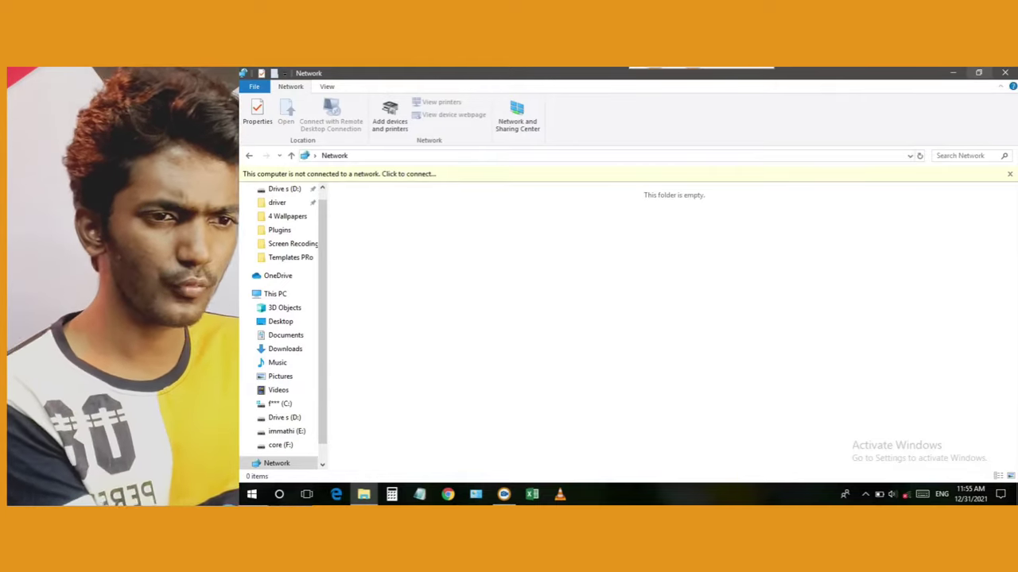
# Switch the Network window back and forth between maximized and normal size, ending at normal size
pyautogui.click(979, 72)
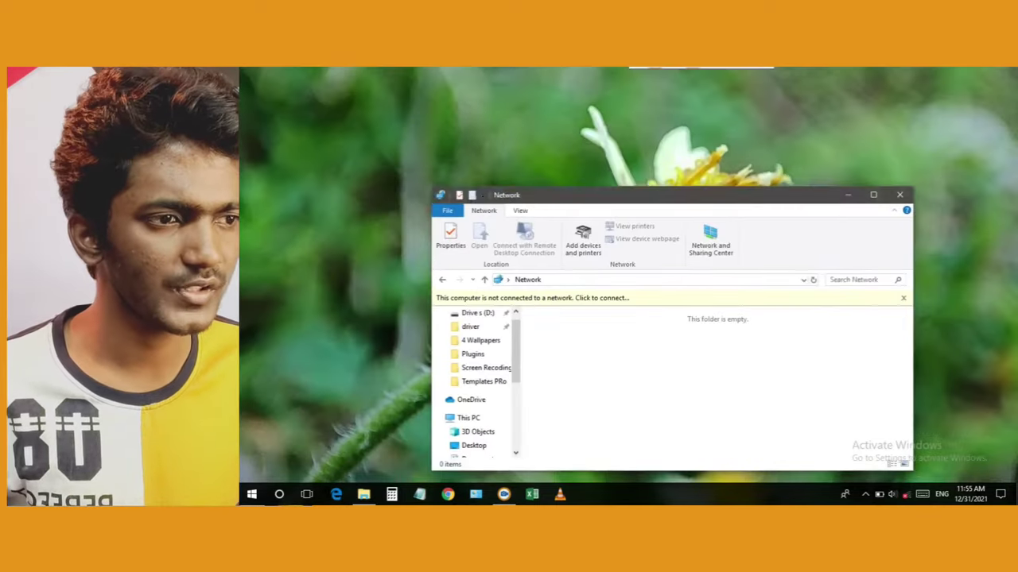
pyautogui.press('super+Up')
pyautogui.press('super+Down')
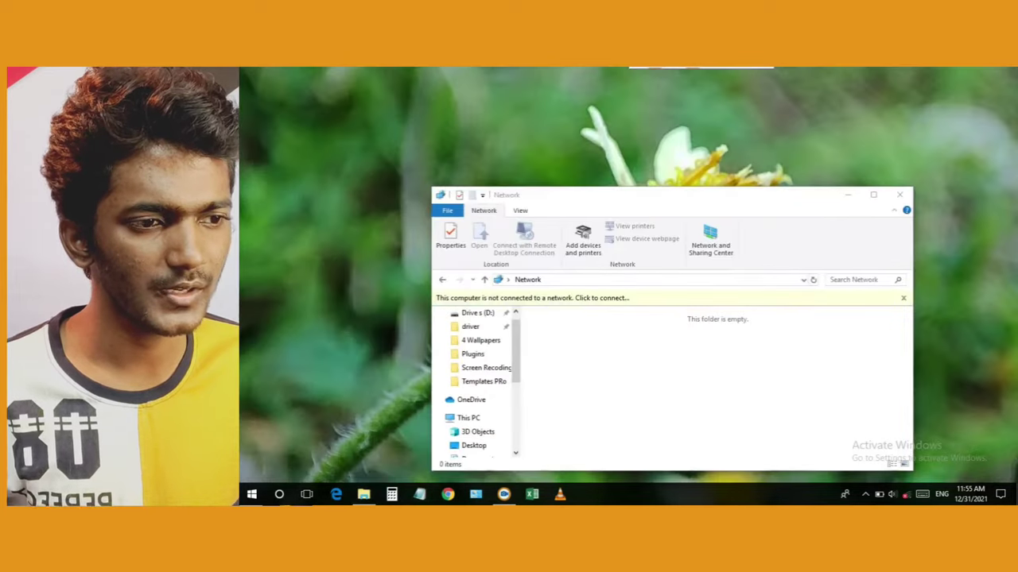
pyautogui.press('super+Up')
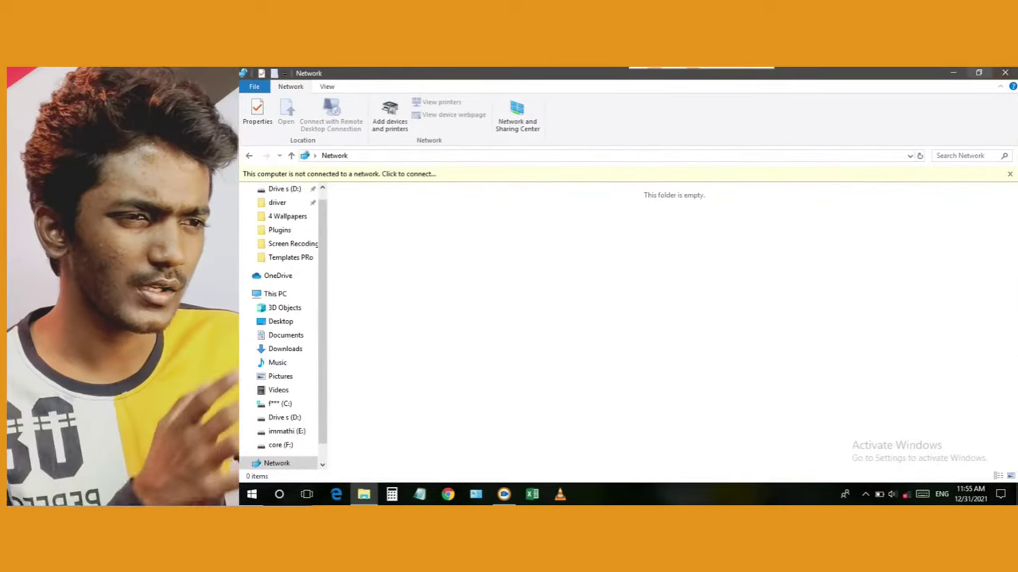
pyautogui.press('super+Down')
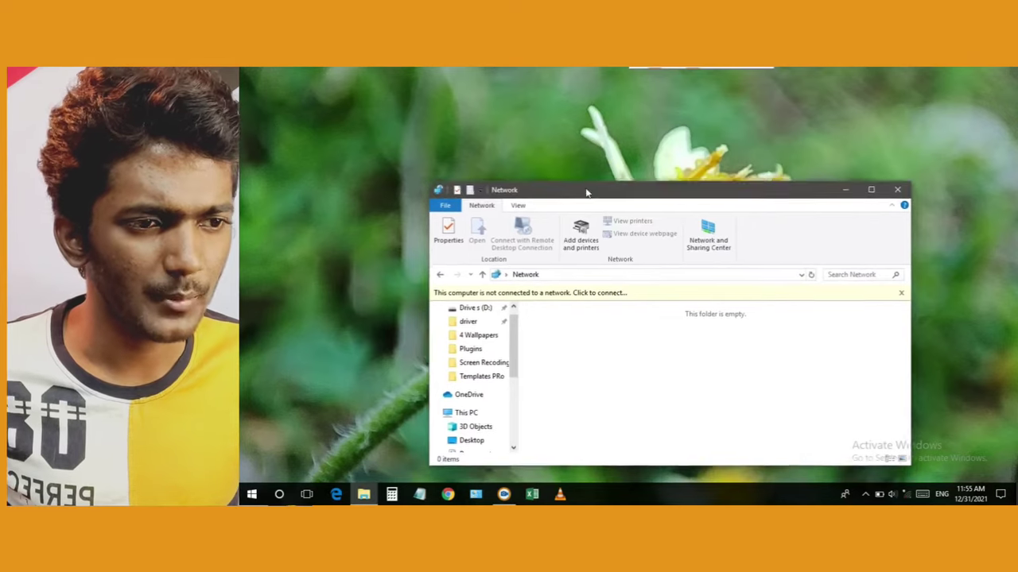
# Move the Network window up toward the upper left of the desktop and enlarge it by its right, bottom and top edges
pyautogui.moveTo(586, 196); pyautogui.dragTo(530, 134)
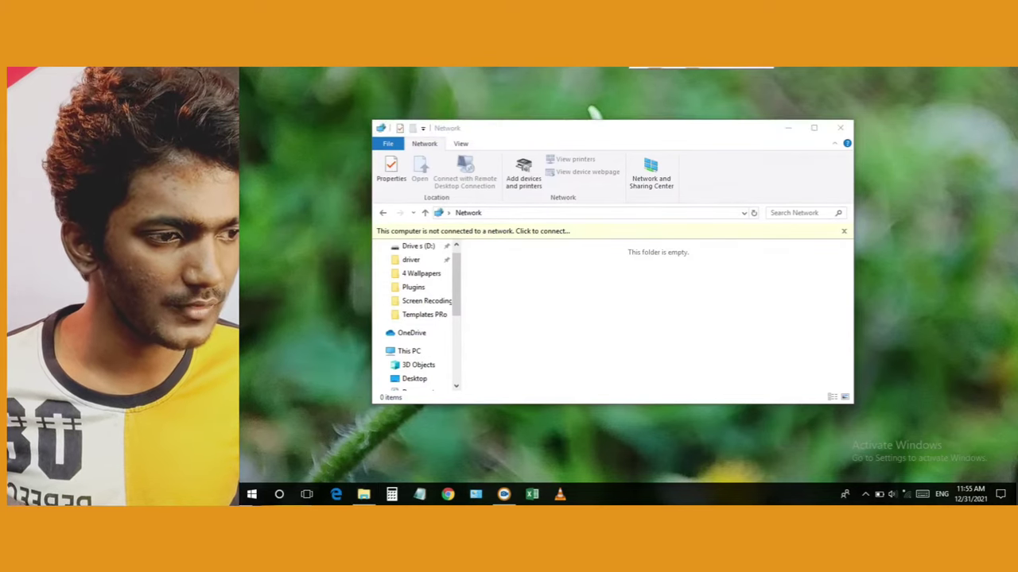
pyautogui.moveTo(853, 273); pyautogui.dragTo(982, 275)
pyautogui.moveTo(915, 294); pyautogui.dragTo(679, 323)
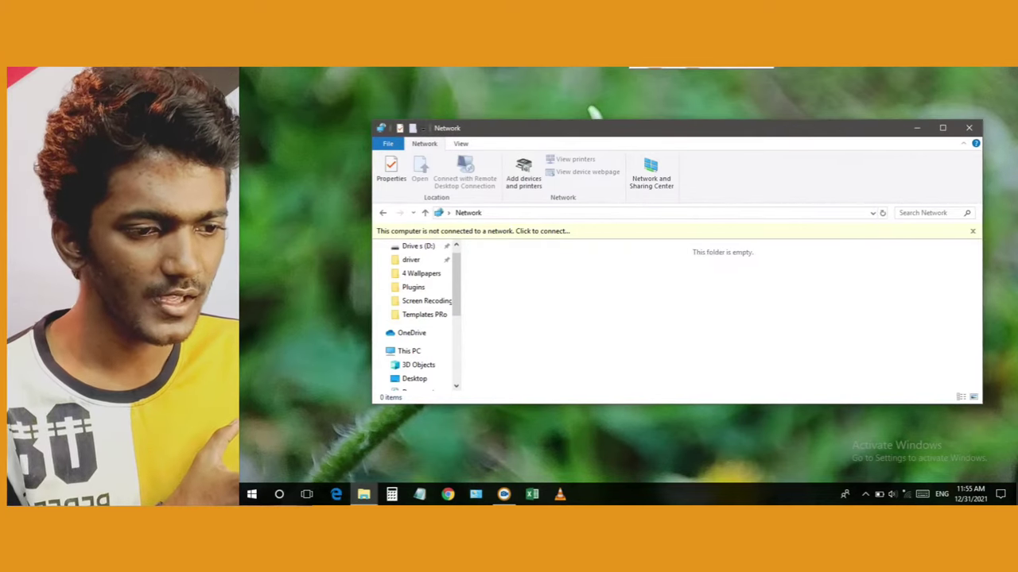
pyautogui.moveTo(593, 405); pyautogui.dragTo(593, 456)
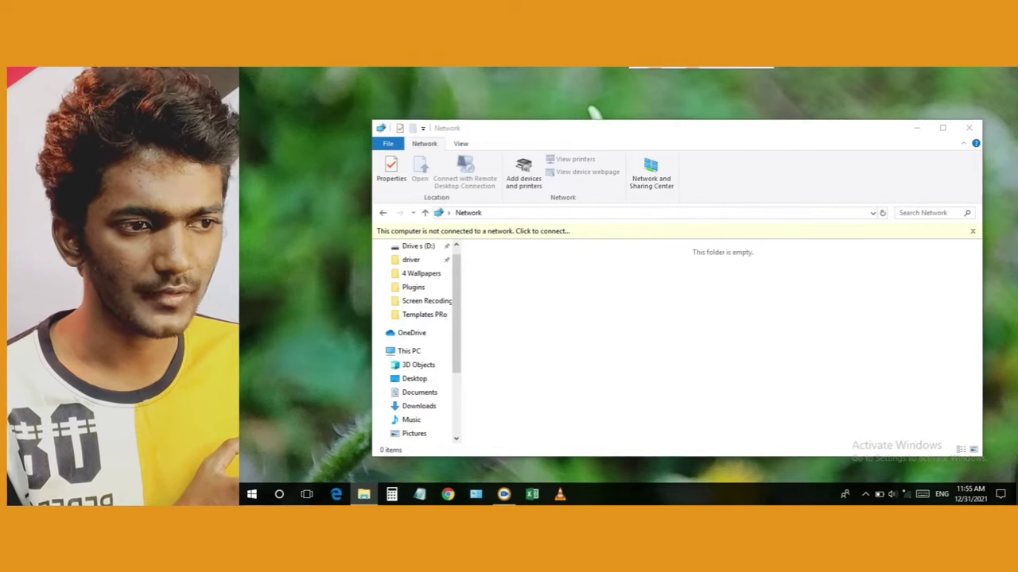
pyautogui.moveTo(593, 112); pyautogui.dragTo(593, 97)
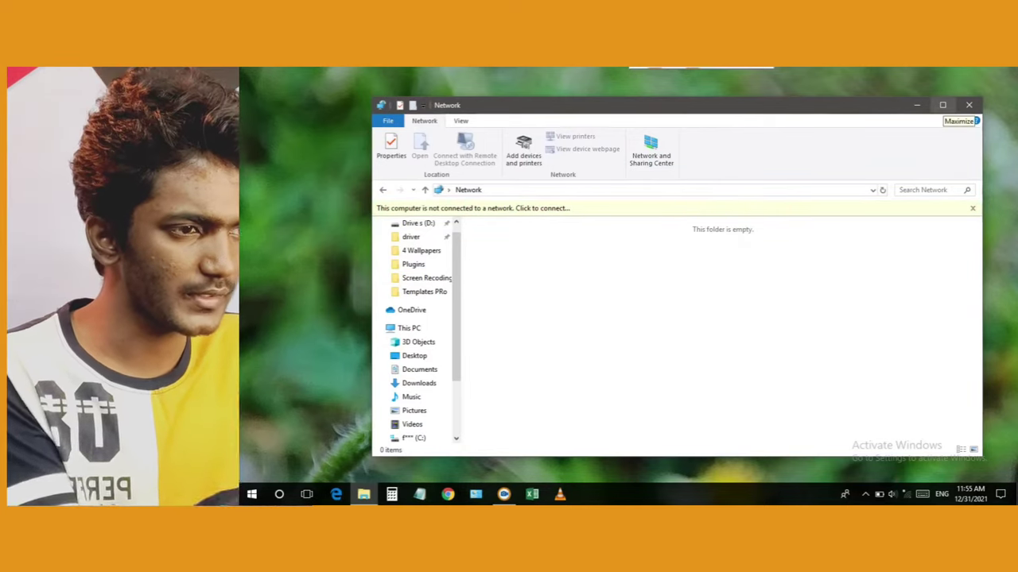
# Maximize the Network window and close it
pyautogui.click(942, 105)
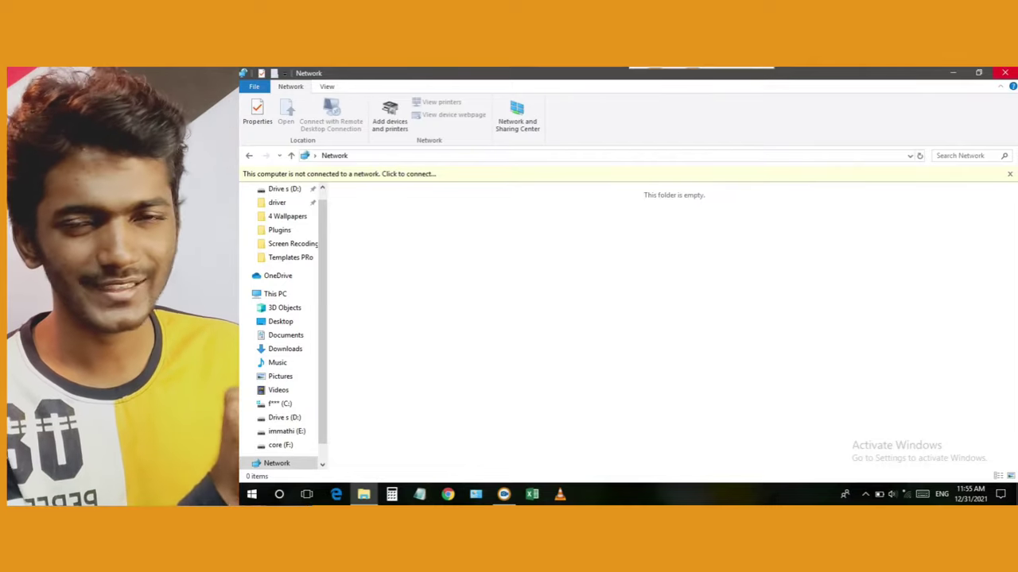
pyautogui.click(1004, 73)
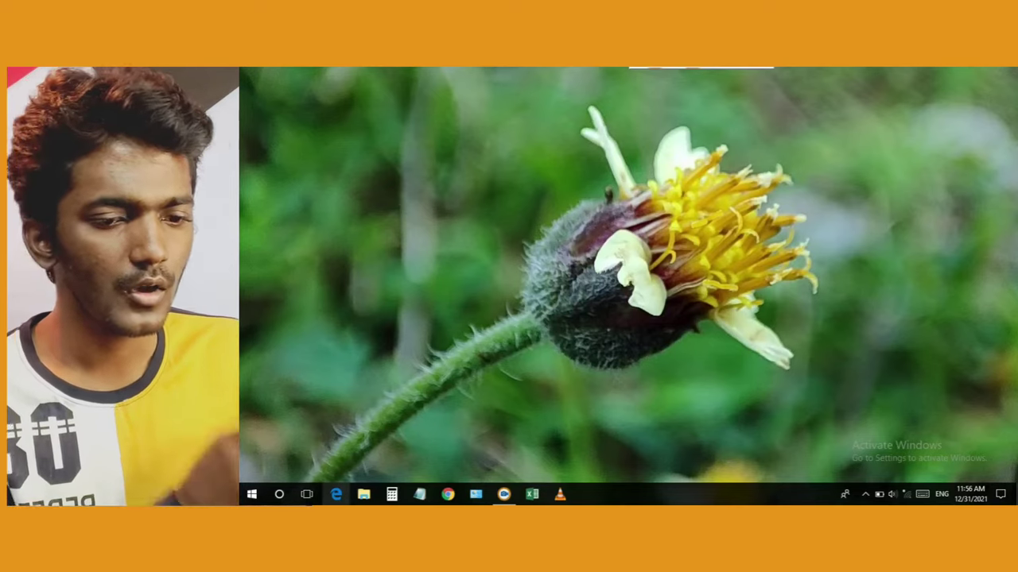
# Launch the Microsoft Edge browser and close its window
pyautogui.click(337, 494)
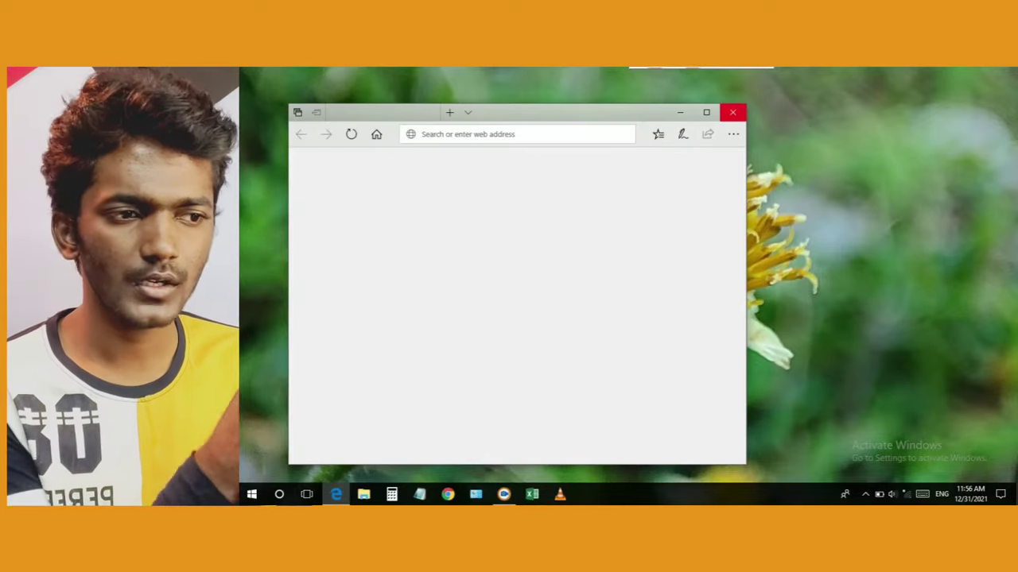
pyautogui.click(733, 112)
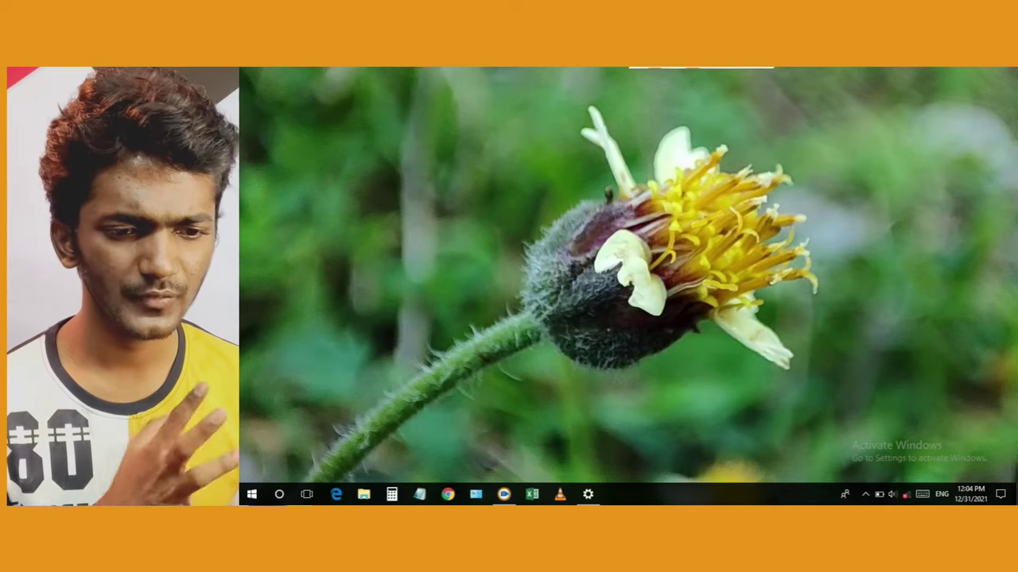
# Show the computer's power options for Sleep, Shut down and Restart
pyautogui.click(251, 495)
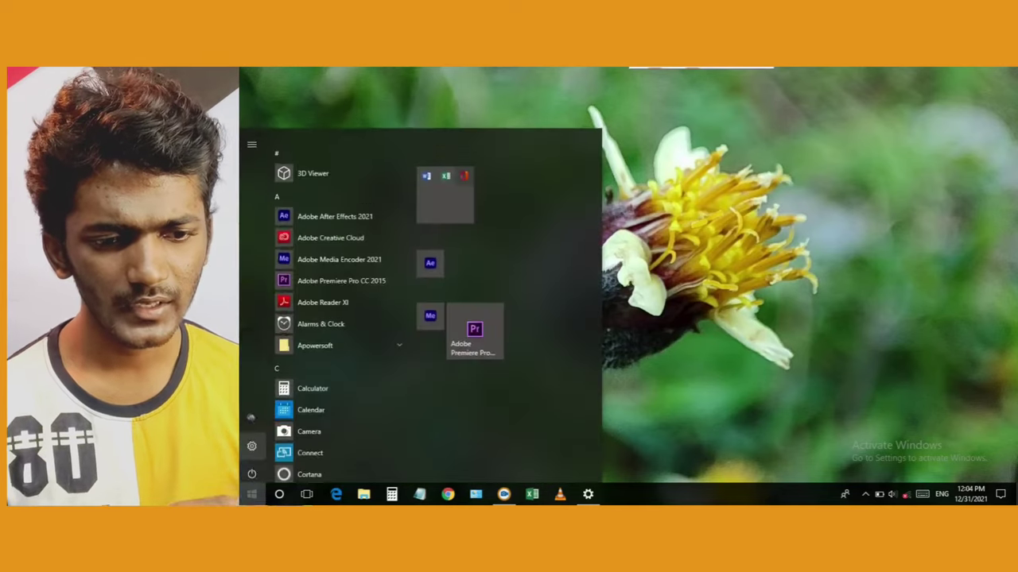
pyautogui.click(251, 469)
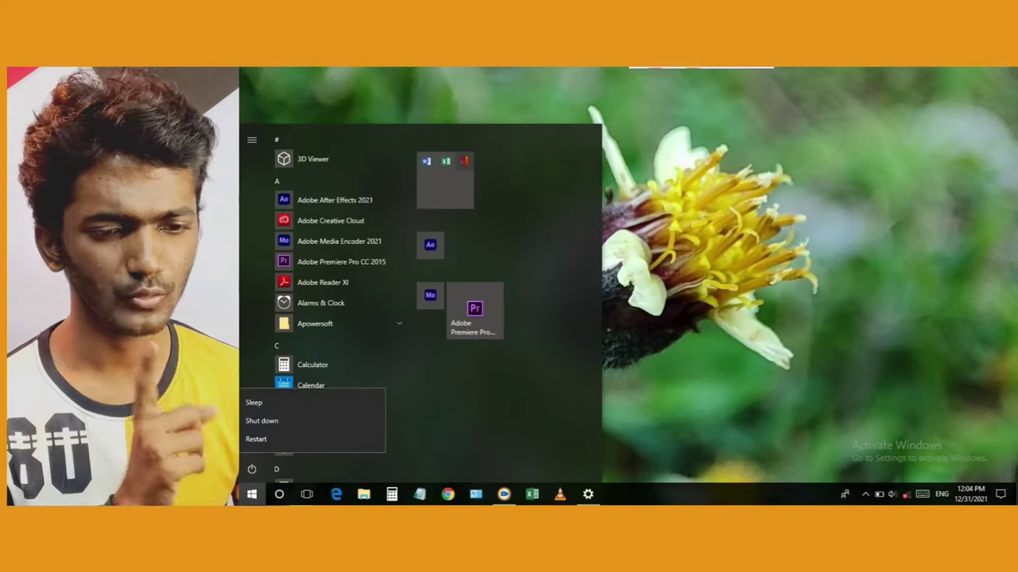